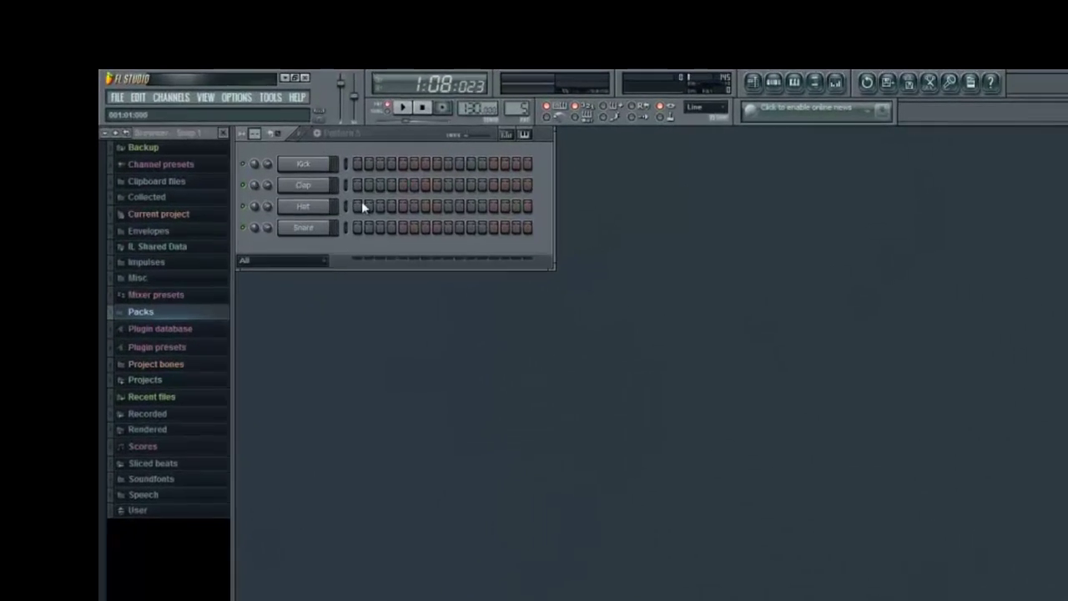
{"action": "left_click", "coordinate": [329, 155]}
{"action": "mouse_move", "coordinate": [384, 190]}
{"action": "left_mouse_down"}
{"action": "mouse_move", "coordinate": [409, 206]}
{"action": "mouse_move", "coordinate": [382, 171]}
{"action": "left_mouse_up"}
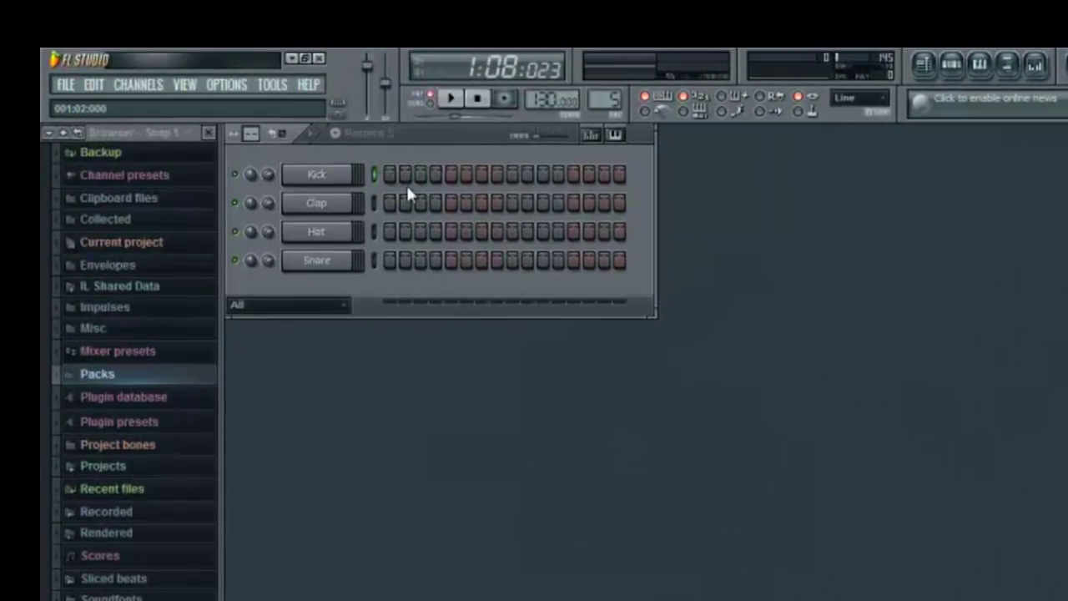
{"action": "left_click", "coordinate": [390, 176]}
{"action": "right_click", "coordinate": [392, 177]}
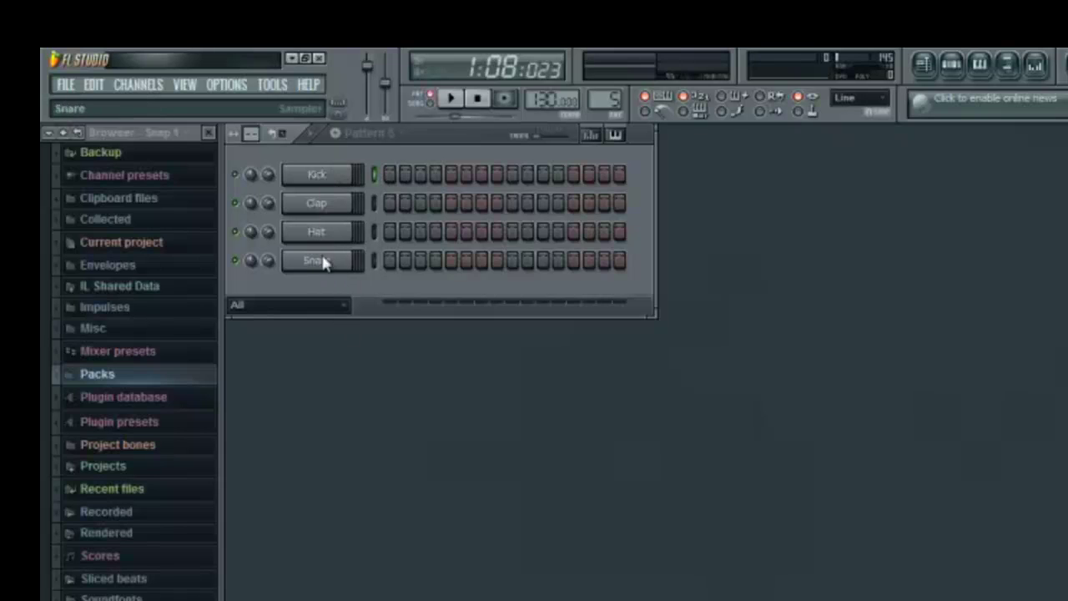
{"action": "left_click", "coordinate": [121, 377]}
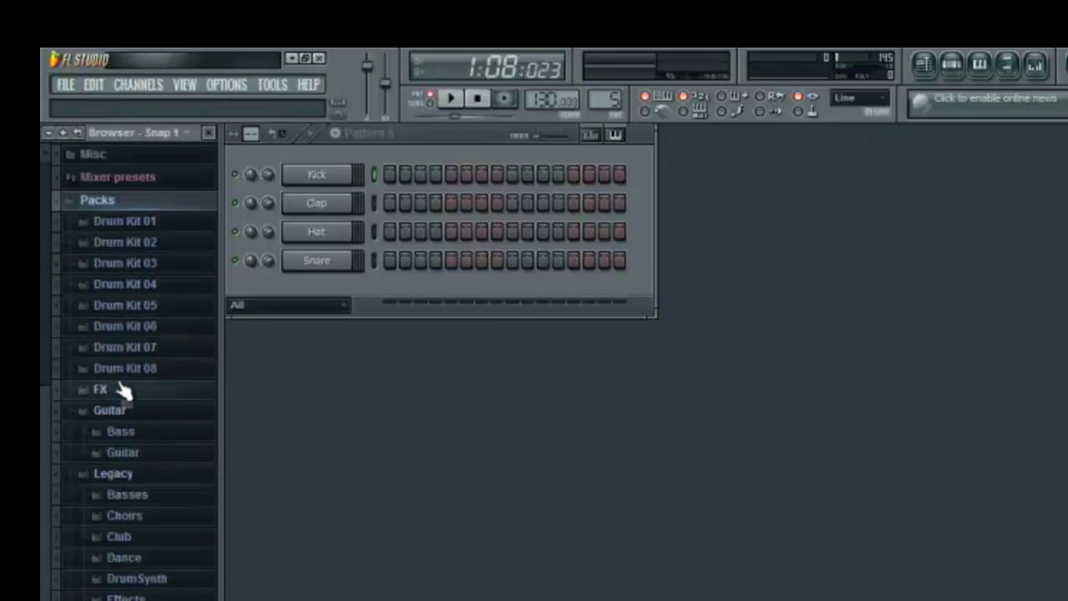
{"action": "left_click", "coordinate": [92, 155]}
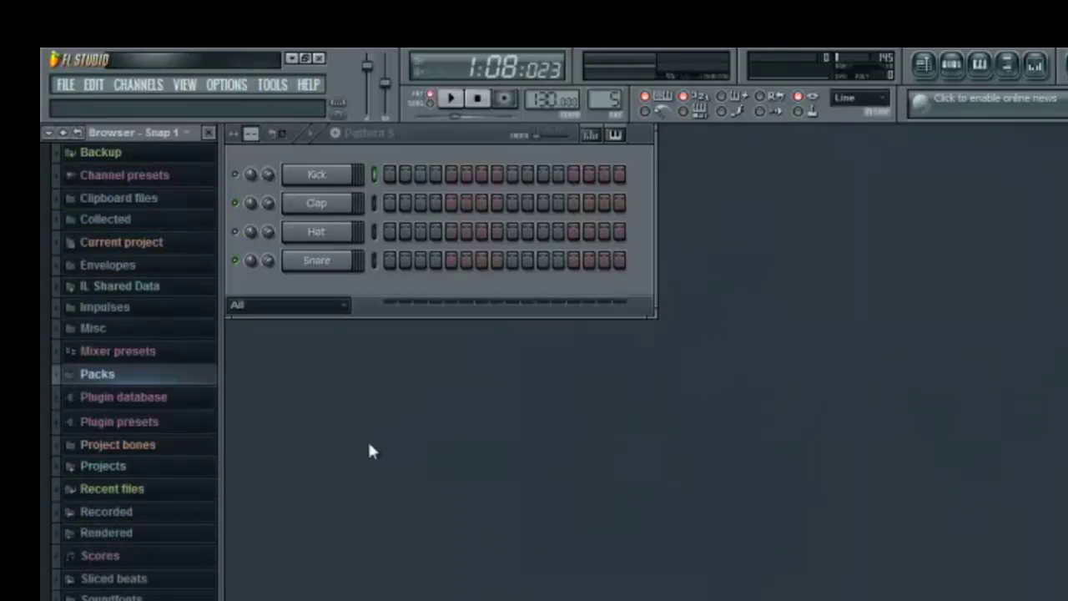
- Place kick hits on steps 2, 4, 8, 9, 11 and 12 and clap hits on steps 6 and 14, and play the pattern
{"action": "left_click", "coordinate": [404, 173]}
{"action": "left_click", "coordinate": [435, 174]}
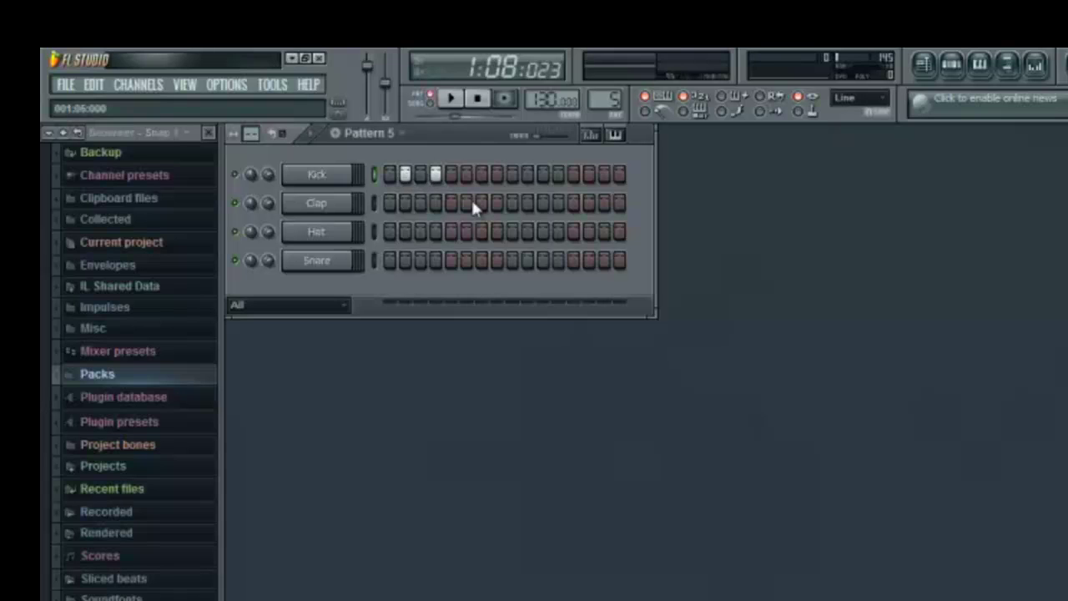
{"action": "left_click", "coordinate": [467, 203]}
{"action": "left_click", "coordinate": [589, 203]}
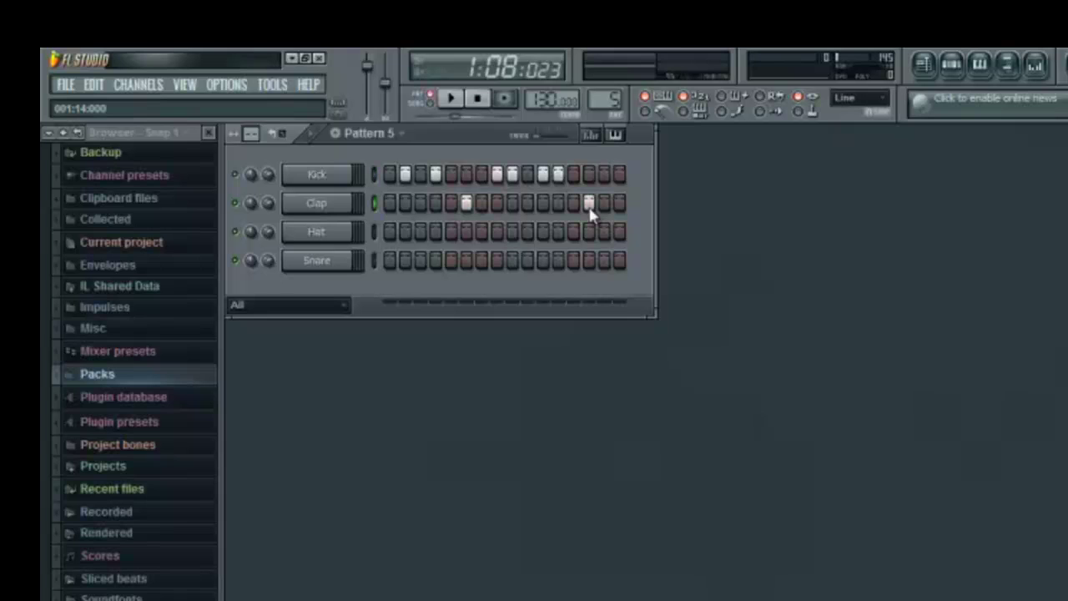
{"action": "left_click", "coordinate": [452, 99]}
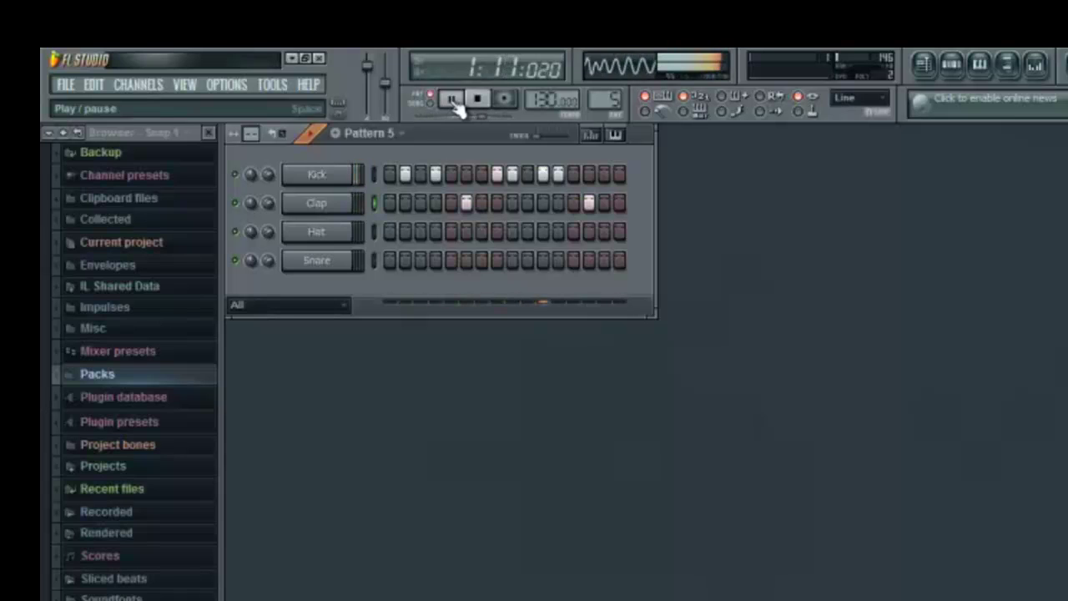
{"action": "left_click", "coordinate": [452, 99]}
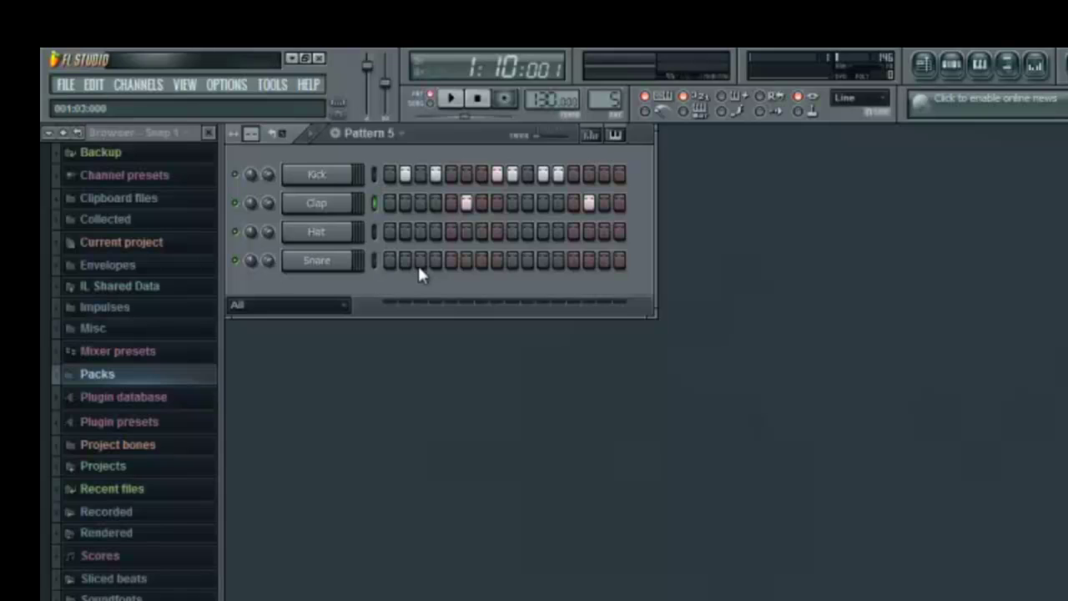
- Fill all 16 steps of the Hat channel and play the pattern back
{"action": "left_click_drag", "start_coordinate": [386, 232], "coordinate": [652, 249]}
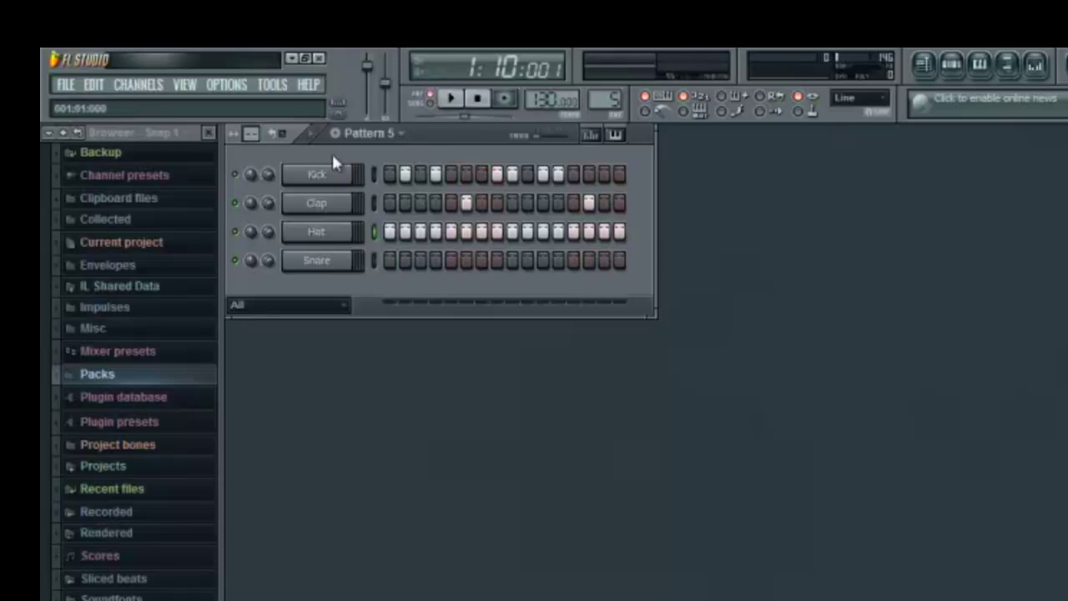
{"action": "left_click", "coordinate": [451, 101]}
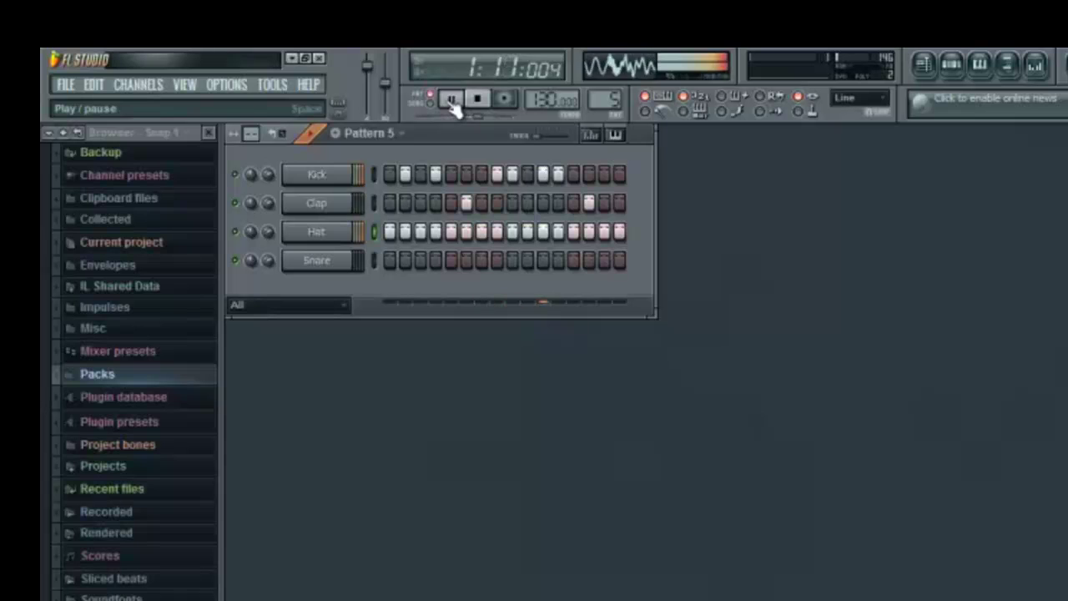
{"action": "left_click", "coordinate": [451, 102]}
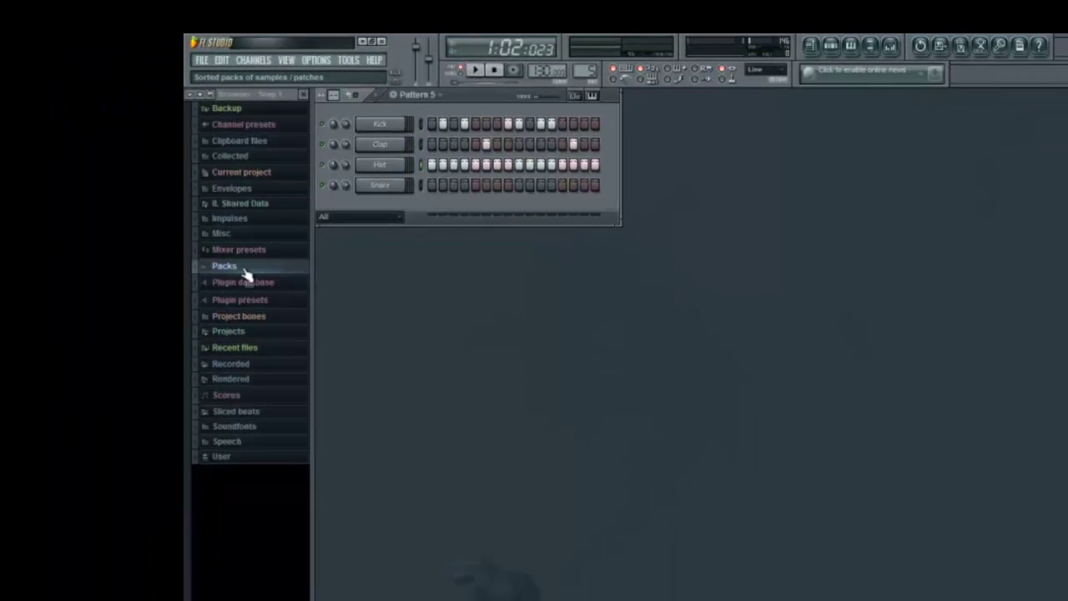
- Open the Electric Guitar 01 folder in the Packs library and audition Dark Star samples 10 and 11
{"action": "left_click", "coordinate": [244, 269]}
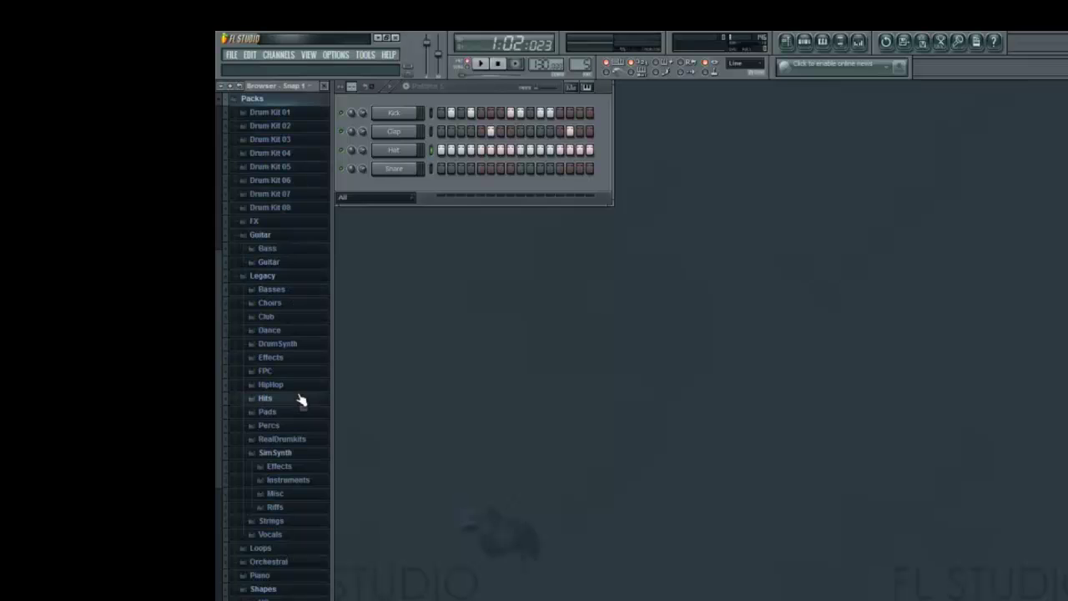
{"action": "scroll", "coordinate": [305, 417], "scroll_direction": "down", "scroll_amount": 3}
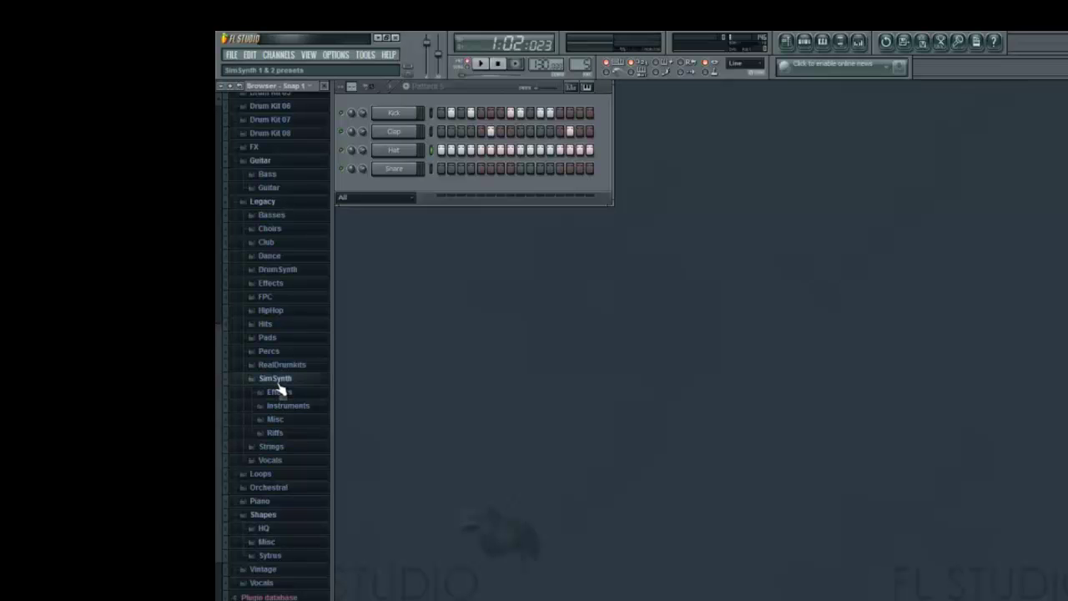
{"action": "left_click", "coordinate": [279, 187]}
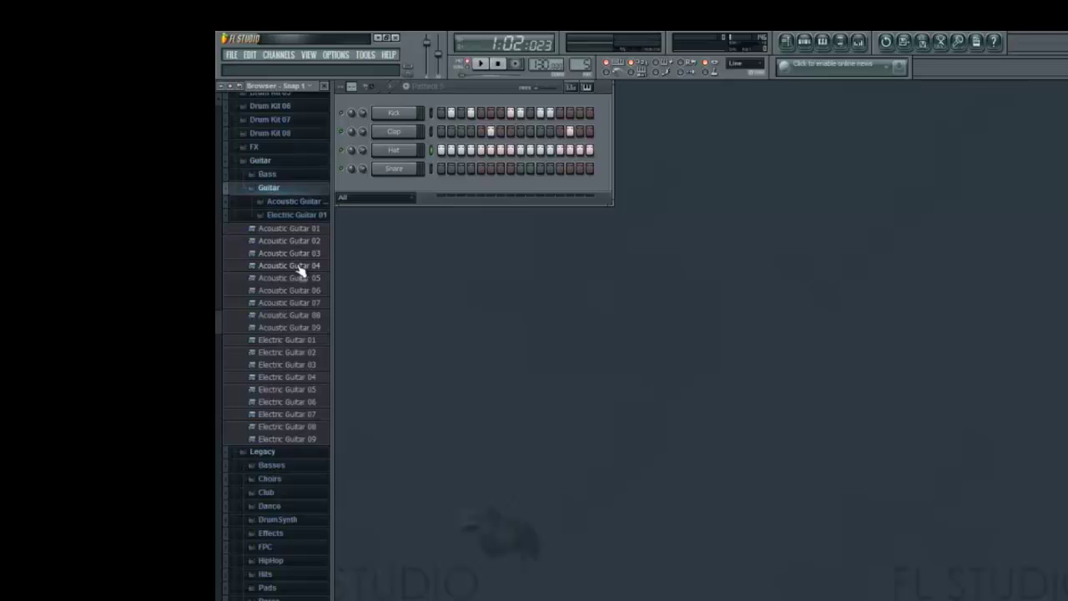
{"action": "left_click", "coordinate": [299, 365]}
{"action": "left_click", "coordinate": [288, 355]}
{"action": "left_click", "coordinate": [279, 316]}
{"action": "left_click", "coordinate": [285, 216]}
{"action": "left_click", "coordinate": [292, 222]}
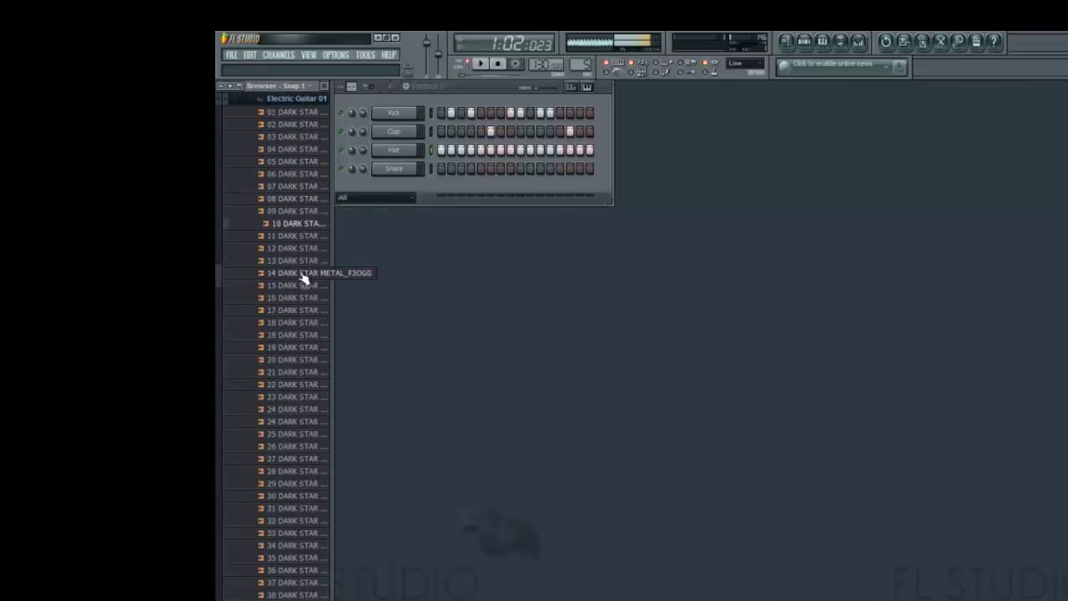
{"action": "left_click", "coordinate": [288, 237]}
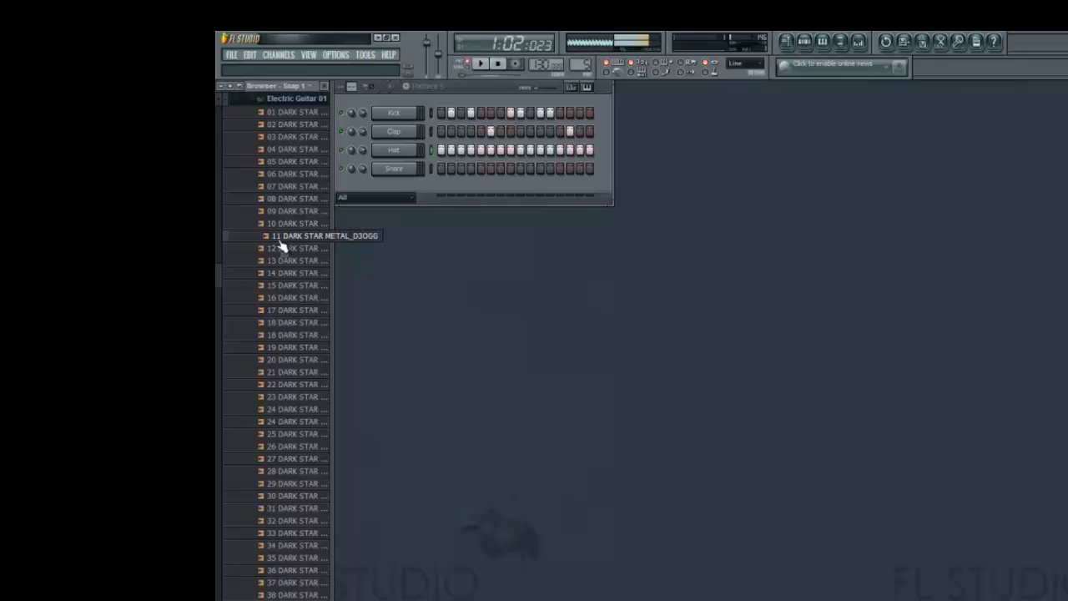
- Close the Electric Guitar 01 folder and check the contents of the Basses folder in the Legacy pack
{"action": "scroll", "coordinate": [284, 250], "scroll_direction": "up", "scroll_amount": 3}
{"action": "left_click", "coordinate": [284, 249]}
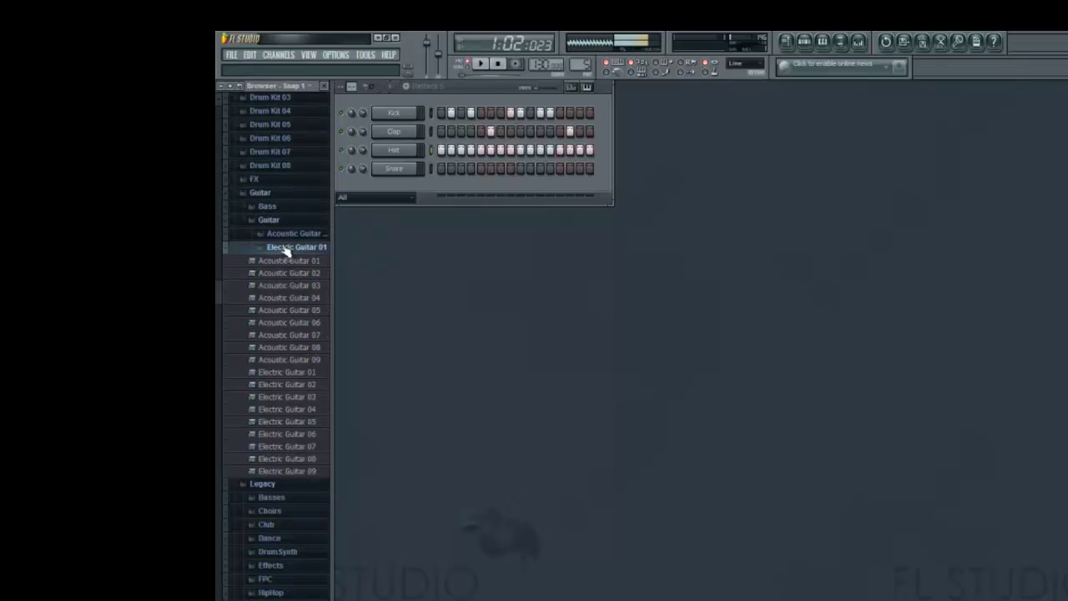
{"action": "scroll", "coordinate": [288, 501], "scroll_direction": "down", "scroll_amount": 3}
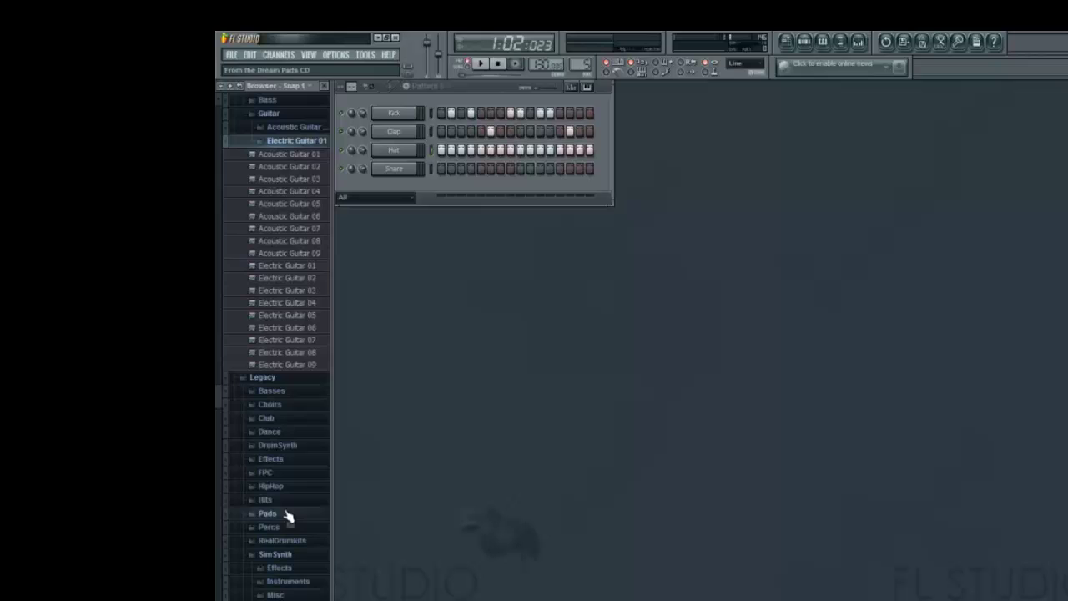
{"action": "left_click", "coordinate": [304, 391]}
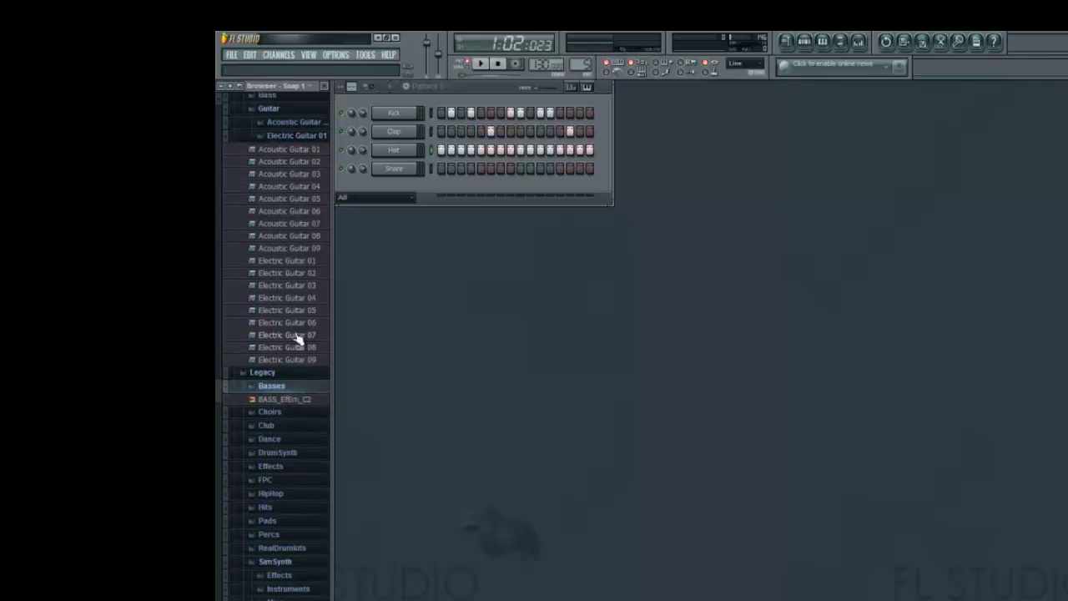
{"action": "left_click", "coordinate": [280, 386]}
- Open the Dance folder in the Legacy pack and audition samples including DNC_ClubKick and DNC_Clap_5
{"action": "left_click", "coordinate": [292, 427]}
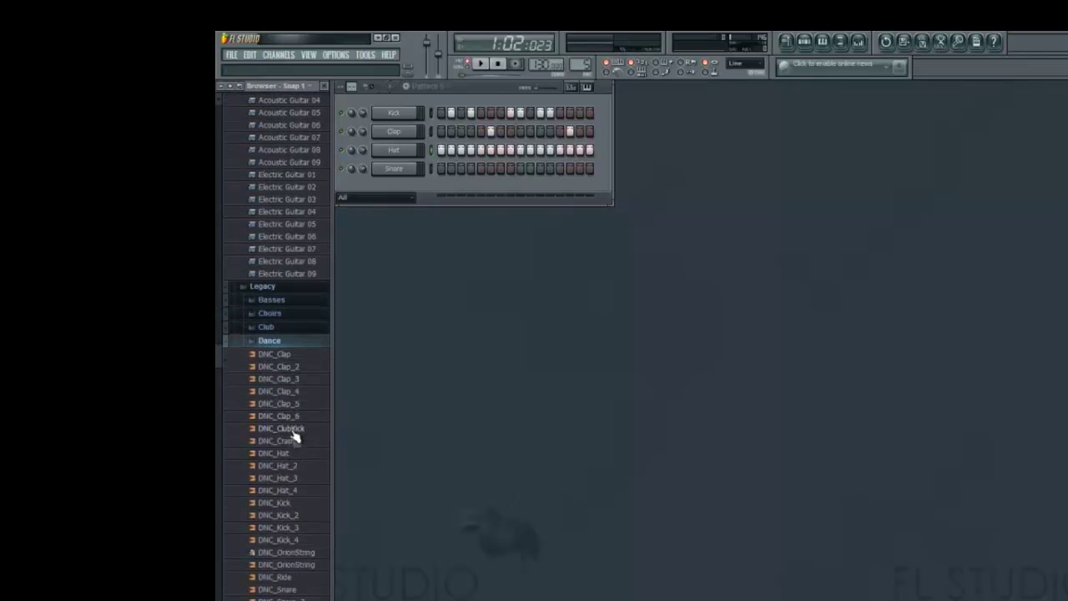
{"action": "left_click", "coordinate": [293, 441]}
{"action": "left_click", "coordinate": [292, 429]}
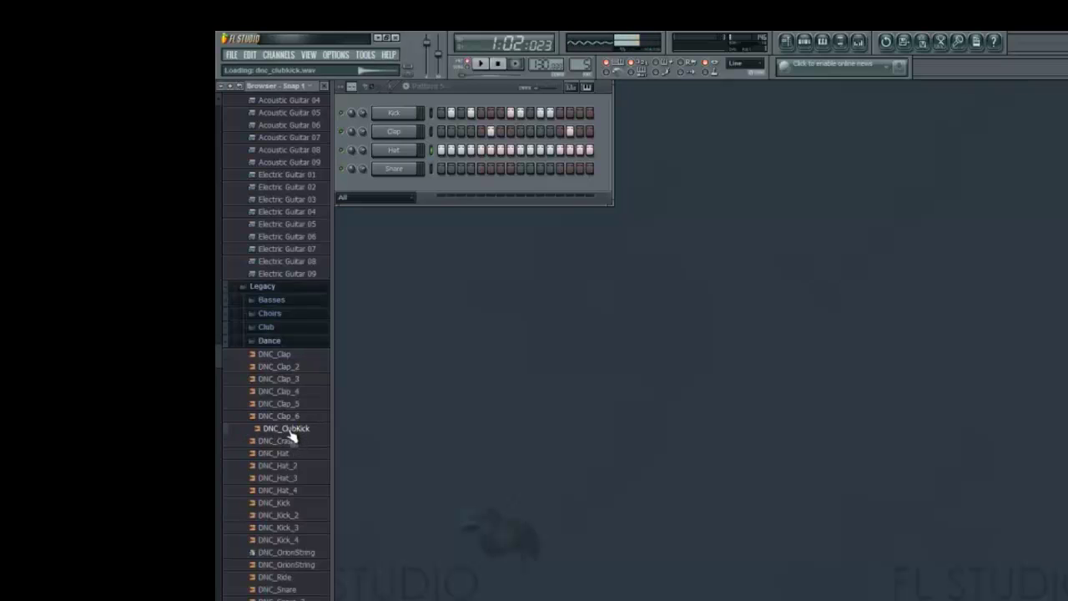
{"action": "left_click", "coordinate": [293, 416]}
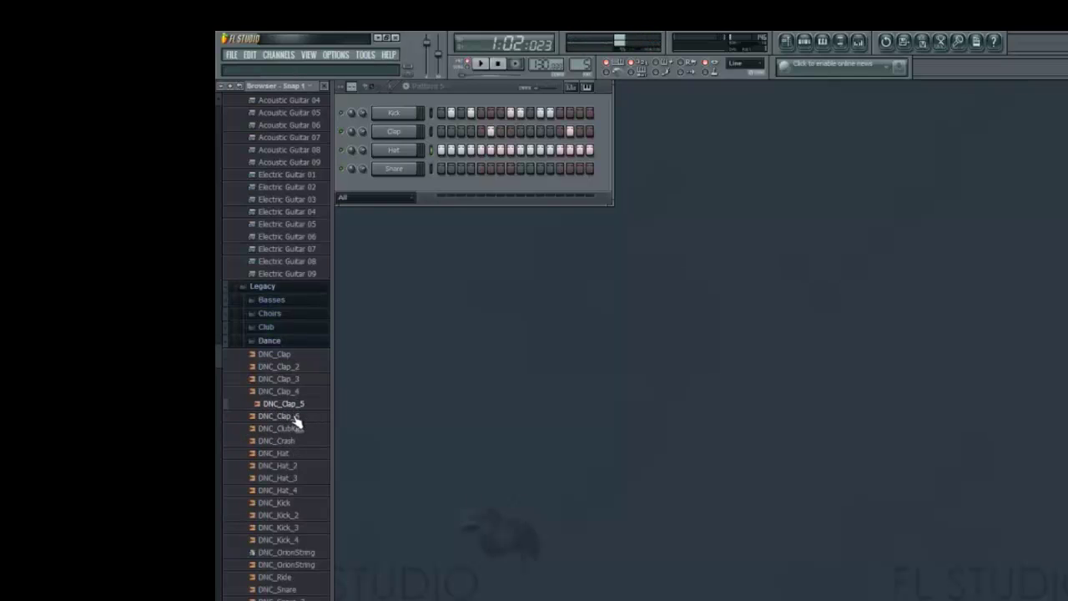
- Add the DNC_ClubKick and DNC_Clap_6 samples as new channels below the Snare channel
{"action": "left_click_drag", "start_coordinate": [297, 428], "coordinate": [402, 196]}
{"action": "left_click_drag", "start_coordinate": [275, 416], "coordinate": [404, 210]}
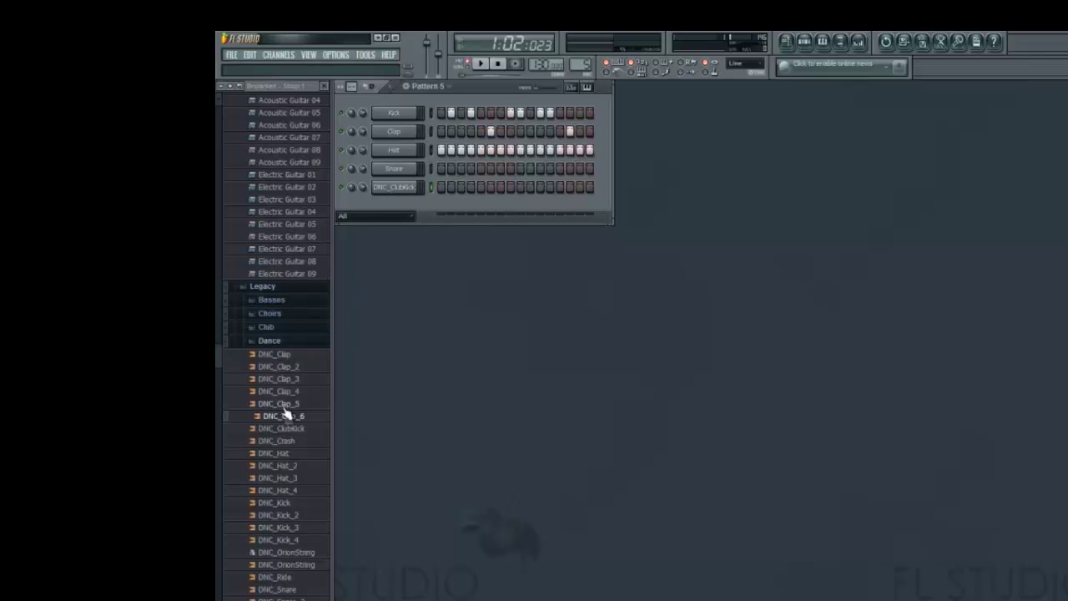
{"action": "left_click_drag", "start_coordinate": [287, 418], "coordinate": [501, 335]}
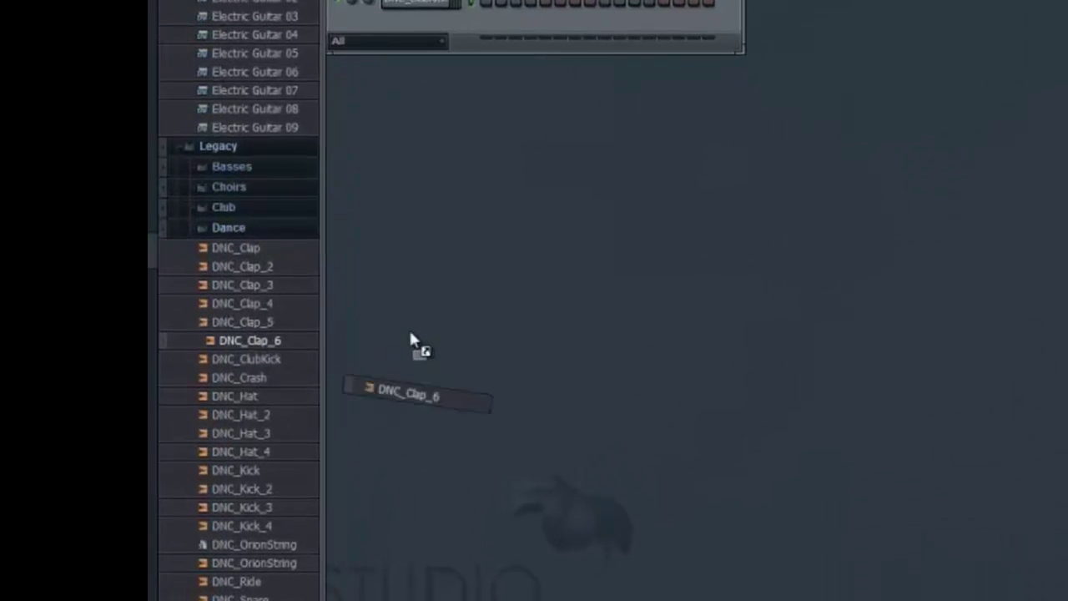
{"action": "left_click_drag", "start_coordinate": [576, 214], "coordinate": [404, 25]}
- Clear all hits from the Kick, Clap and Hat channels of Pattern 5
{"action": "left_click_drag", "start_coordinate": [350, 126], "coordinate": [382, 130]}
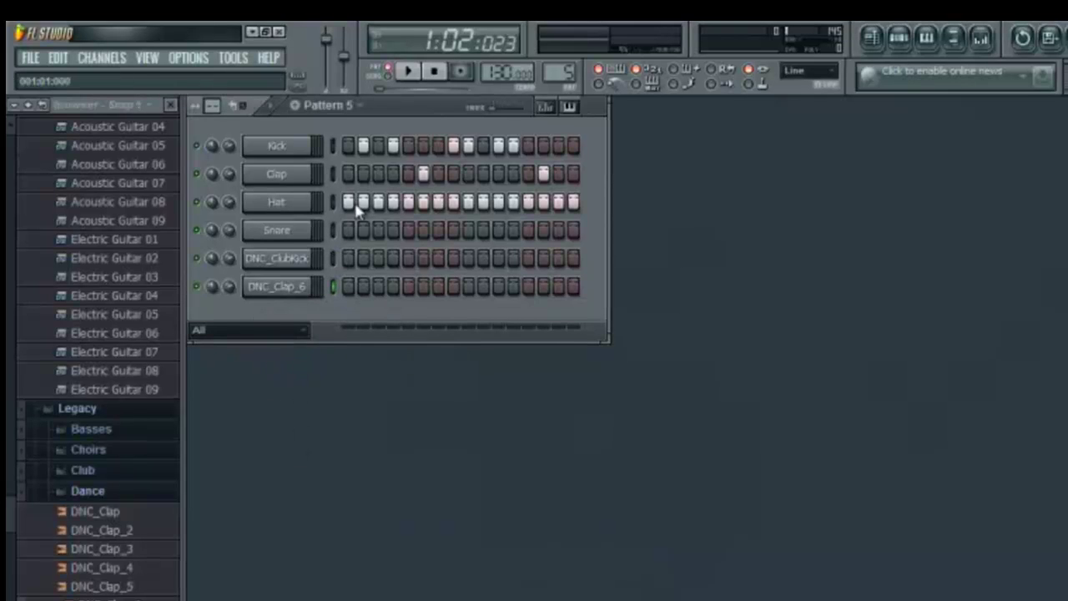
{"action": "left_click_drag", "start_coordinate": [349, 207], "coordinate": [576, 207]}
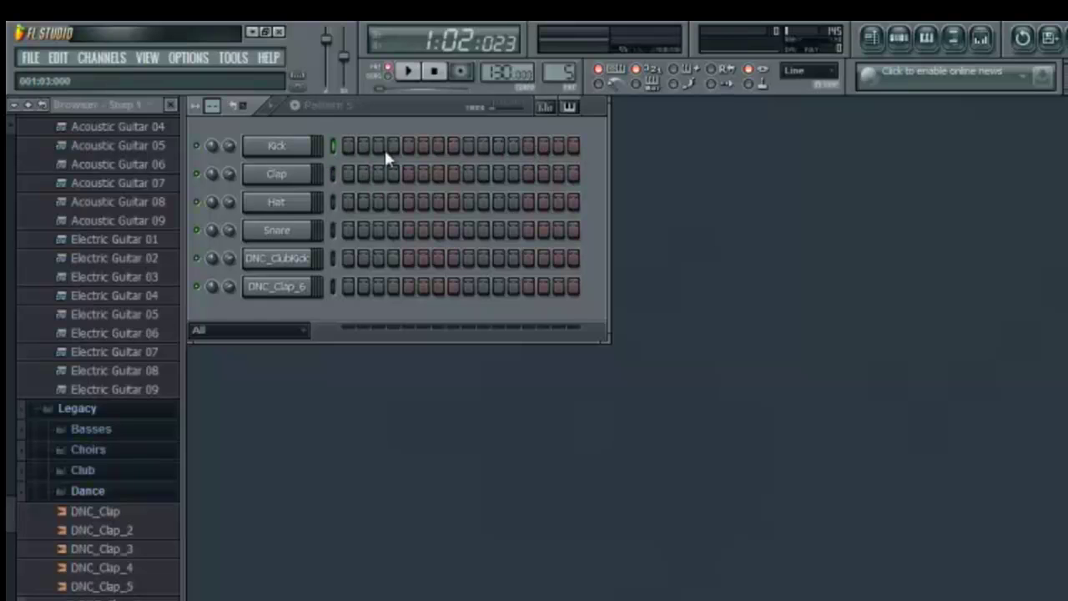
{"action": "mouse_move", "coordinate": [349, 145]}
{"action": "left_mouse_down"}
{"action": "mouse_move", "coordinate": [599, 145]}
{"action": "mouse_move", "coordinate": [311, 147]}
{"action": "left_mouse_up"}
- Place DNC_ClubKick hits on steps 1, 8 and 16 and DNC_Clap_6 hits on steps 4 and 12, and play the pattern
{"action": "left_click", "coordinate": [348, 258]}
{"action": "left_click", "coordinate": [393, 287]}
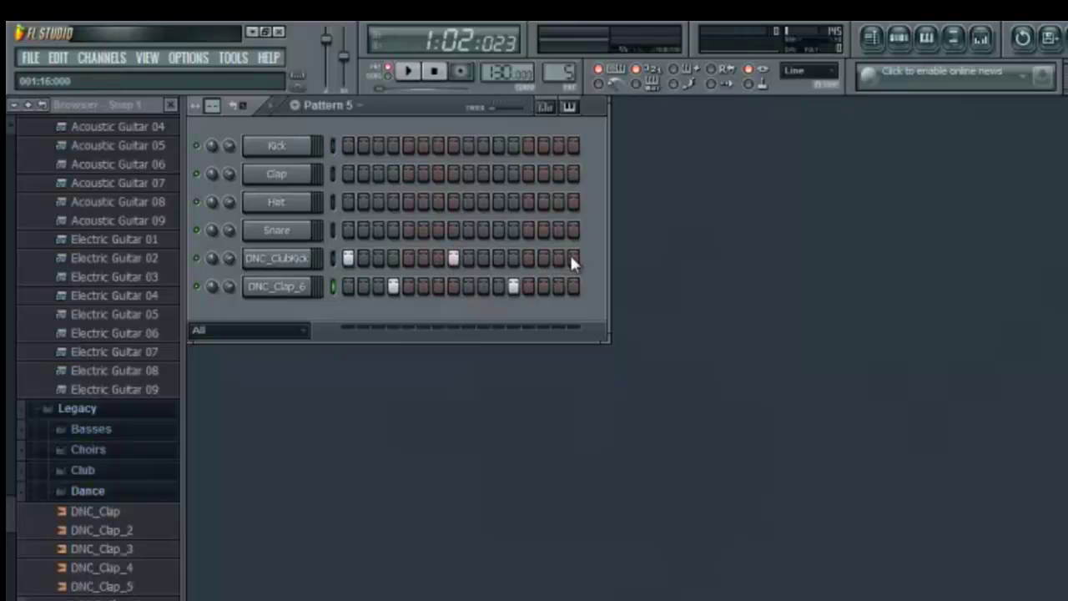
{"action": "left_click", "coordinate": [409, 73]}
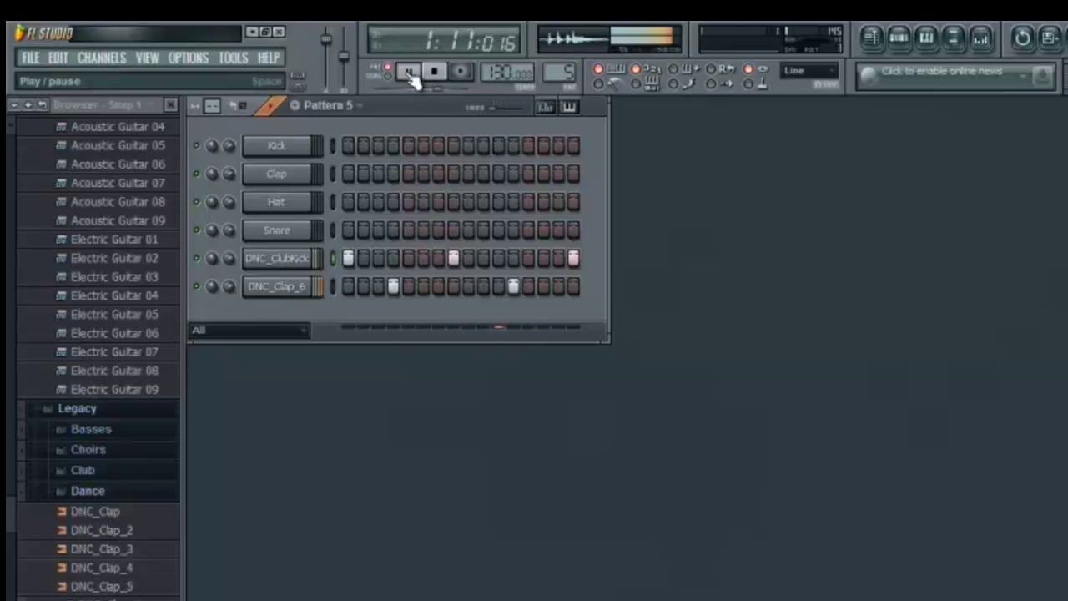
{"action": "left_click", "coordinate": [410, 74]}
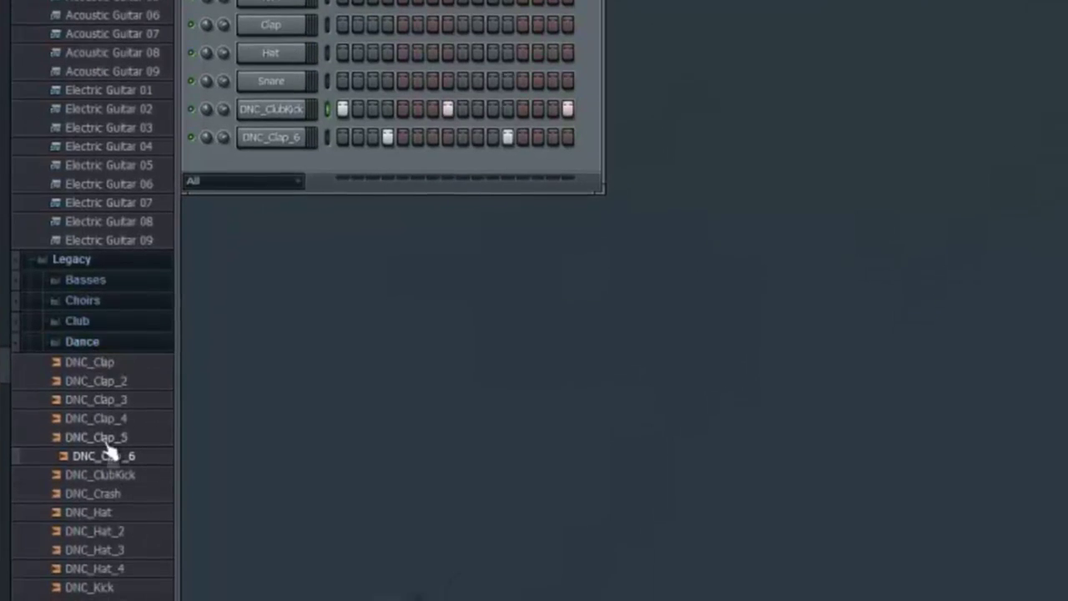
- Switch the step sequencer to the next, empty pattern and audition the DNC_Hat_2 sample in the Dance folder
{"action": "key", "text": "KP_Add"}
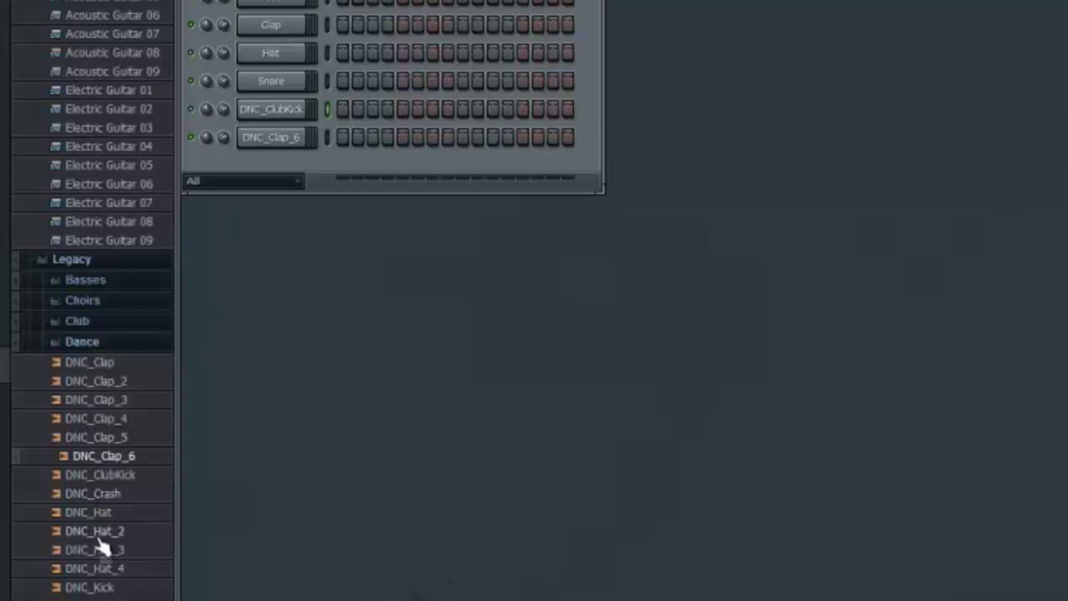
{"action": "left_click", "coordinate": [131, 530]}
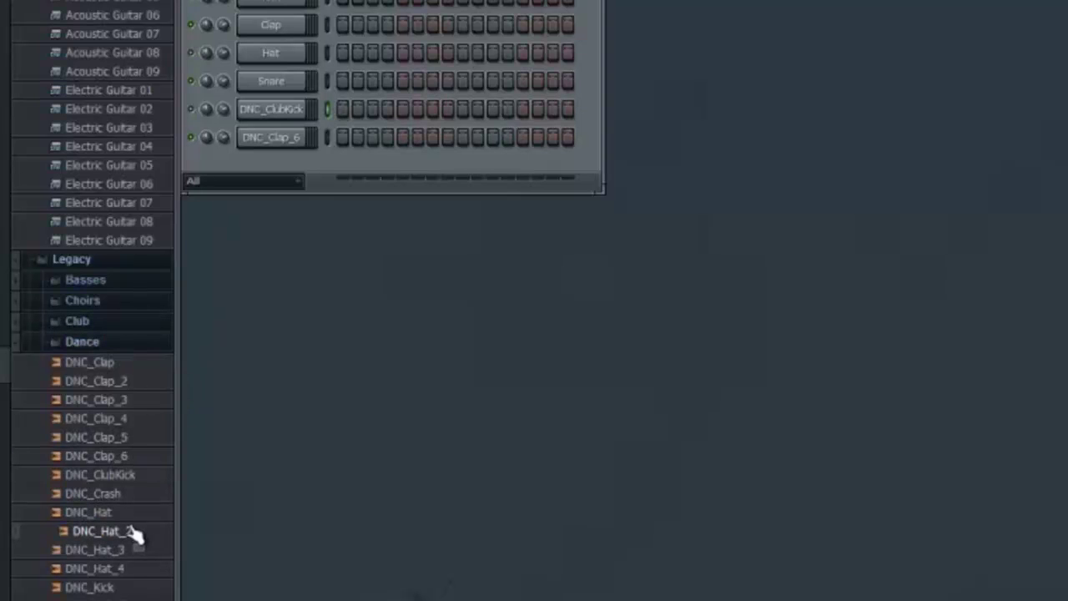
- Look through the sample folders of the Packs library and collapse the Dance folder in the Legacy pack
{"action": "scroll", "coordinate": [107, 500], "scroll_direction": "down", "scroll_amount": 12}
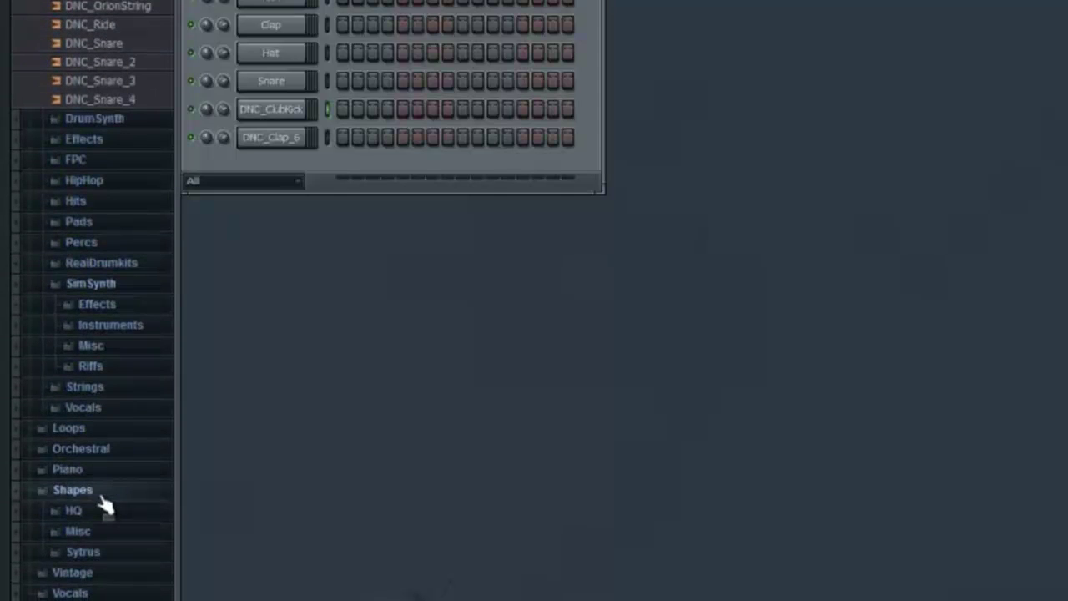
{"action": "scroll", "coordinate": [111, 517], "scroll_direction": "up", "scroll_amount": 12}
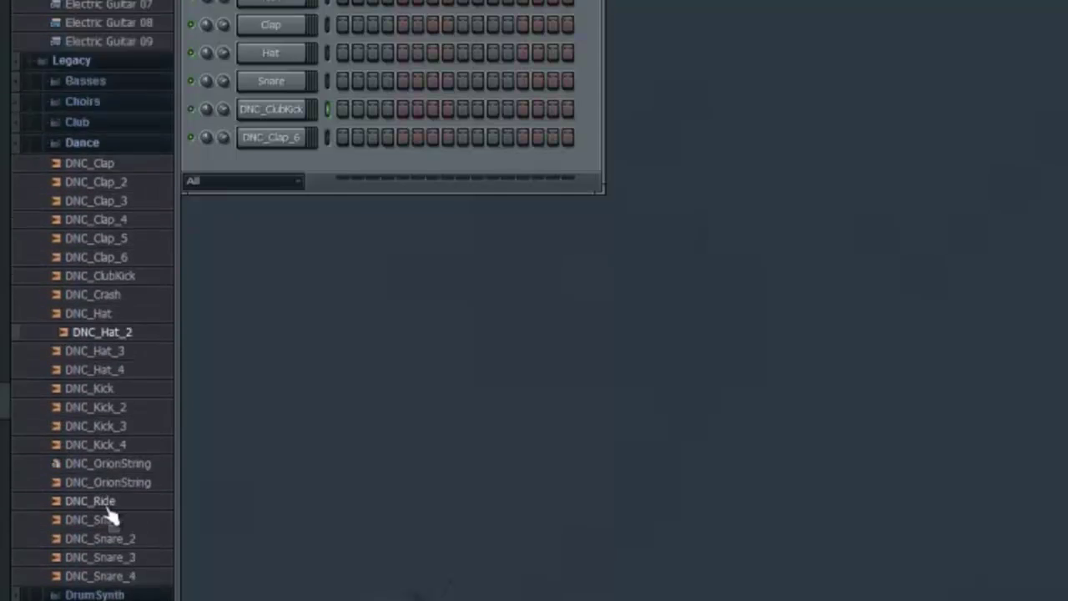
{"action": "scroll", "coordinate": [108, 511], "scroll_direction": "up", "scroll_amount": 4}
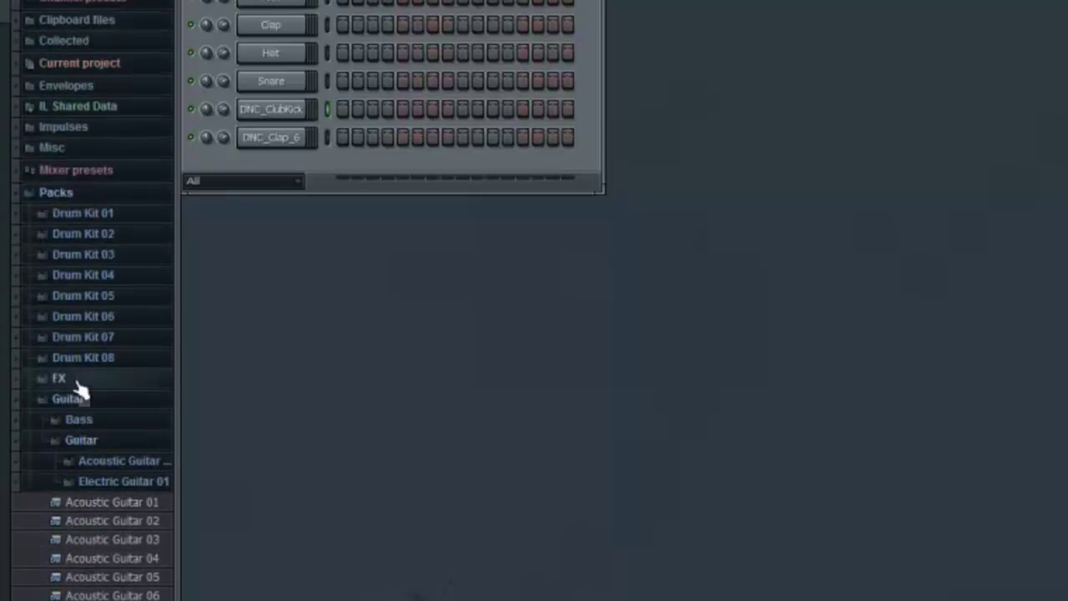
{"action": "scroll", "coordinate": [108, 451], "scroll_direction": "down", "scroll_amount": 8}
{"action": "scroll", "coordinate": [107, 453], "scroll_direction": "down", "scroll_amount": 15}
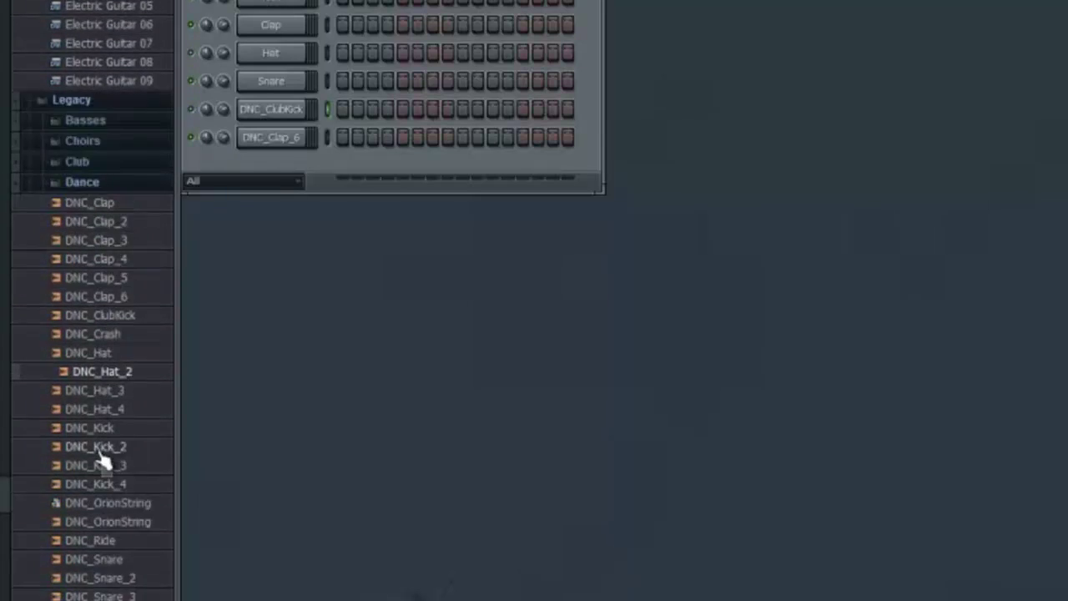
{"action": "scroll", "coordinate": [100, 459], "scroll_direction": "down", "scroll_amount": 3}
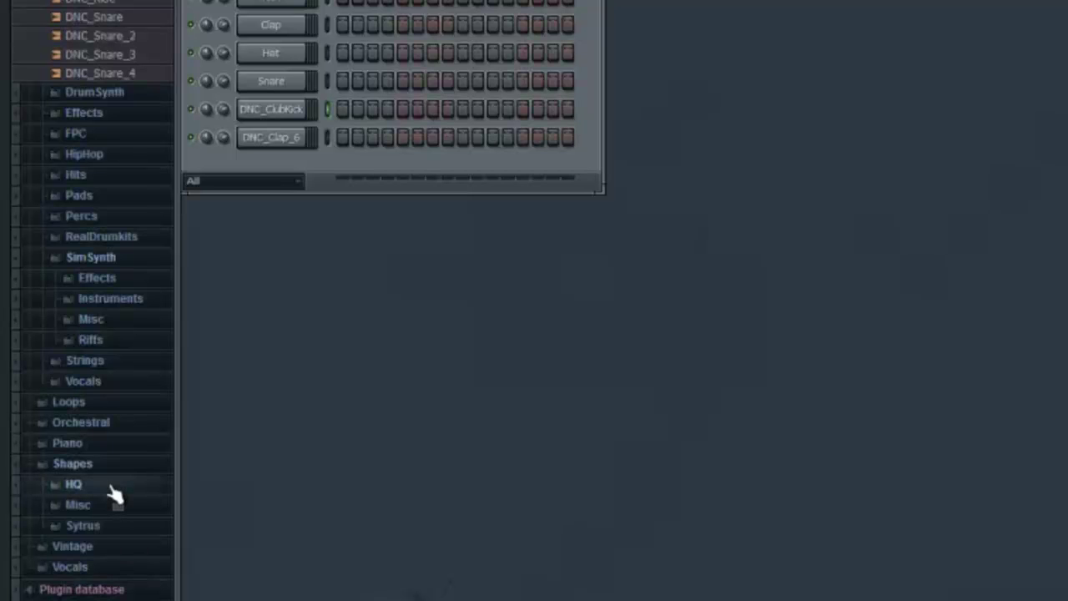
{"action": "scroll", "coordinate": [115, 495], "scroll_direction": "up", "scroll_amount": 15}
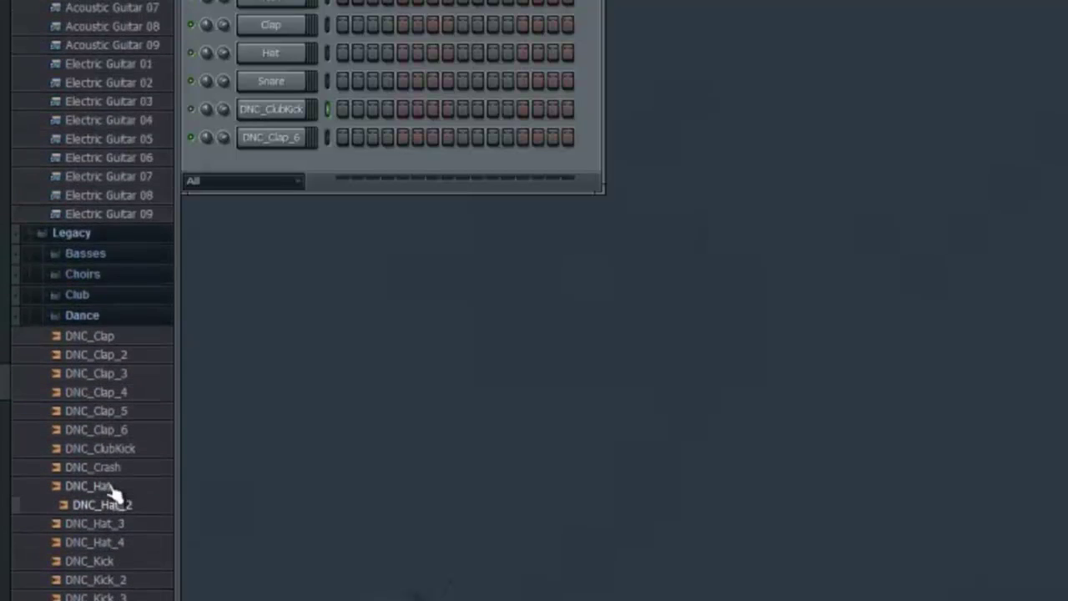
{"action": "left_click", "coordinate": [93, 315]}
{"action": "scroll", "coordinate": [100, 351], "scroll_direction": "up", "scroll_amount": 20}
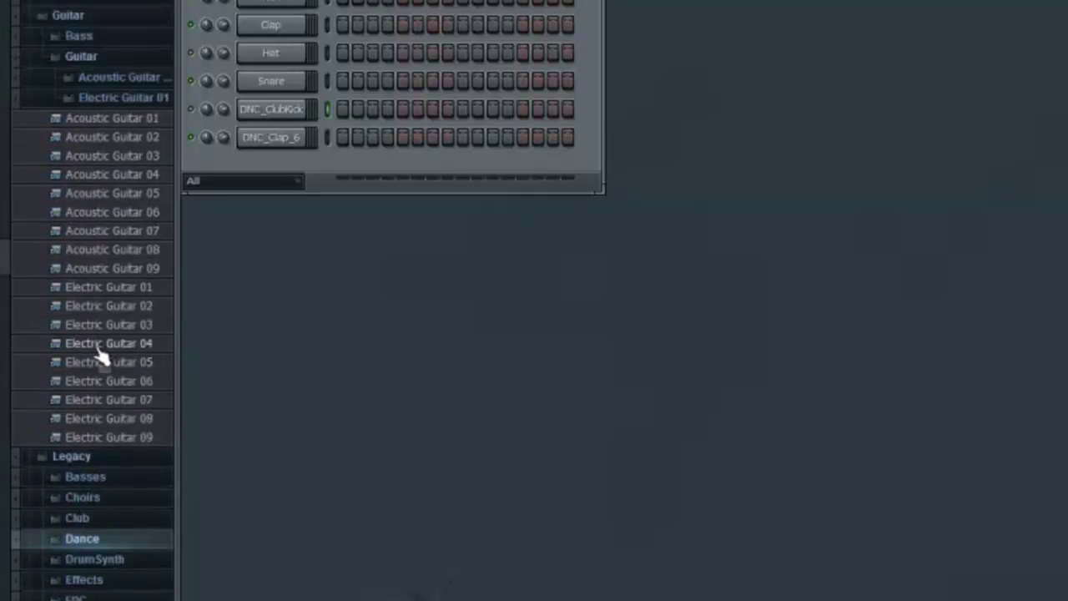
- Examine the DARK STAR samples inside the Electric Guitar 01 folder of the Guitar pack
{"action": "left_click", "coordinate": [107, 325]}
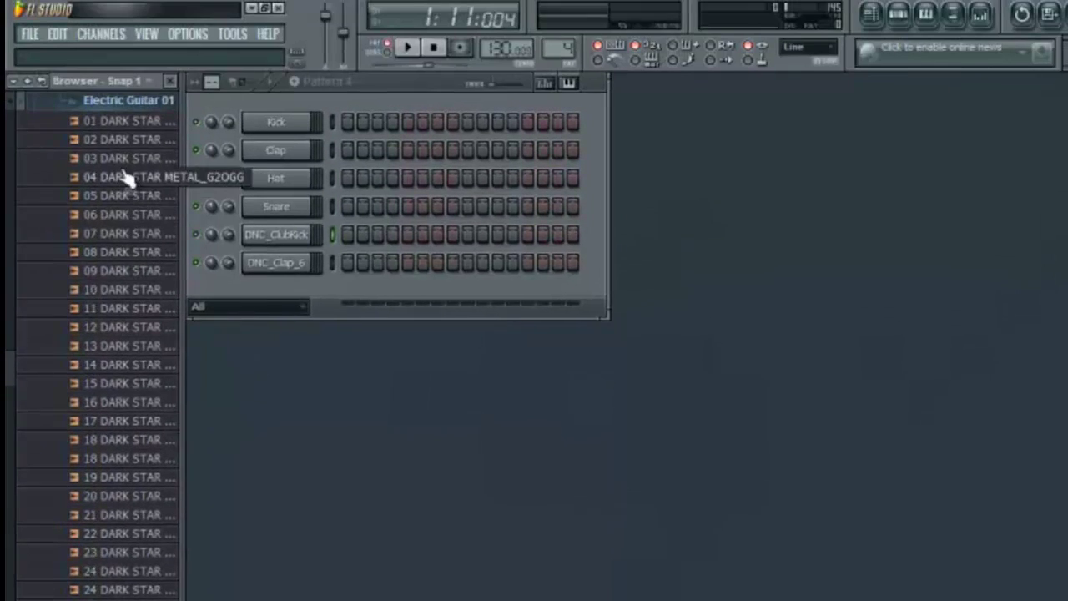
{"action": "scroll", "coordinate": [125, 100], "scroll_direction": "up", "scroll_amount": 3}
{"action": "left_click", "coordinate": [131, 224]}
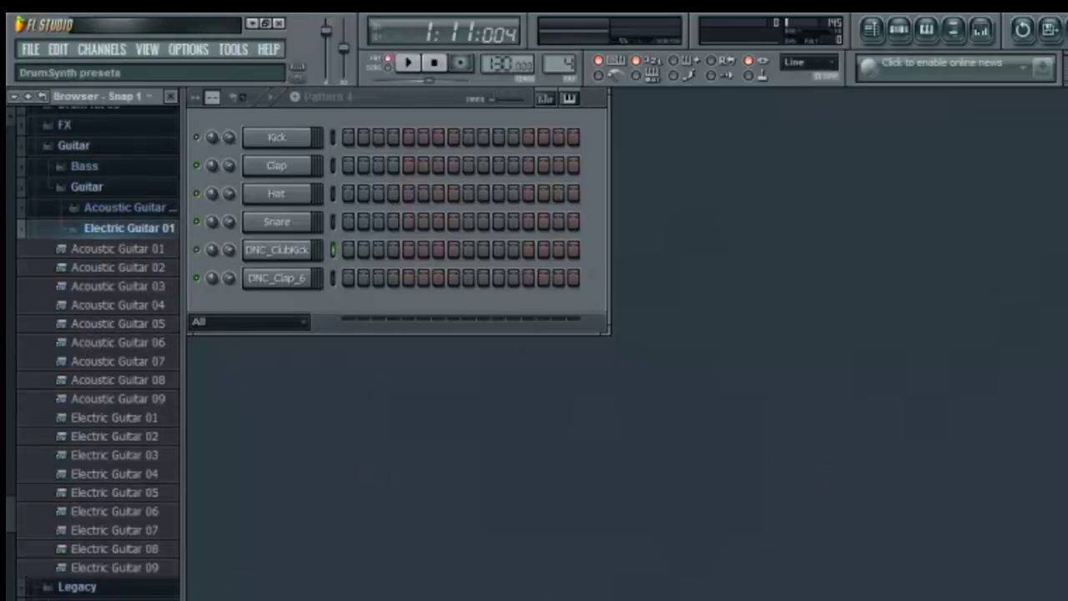
{"action": "left_click", "coordinate": [160, 228]}
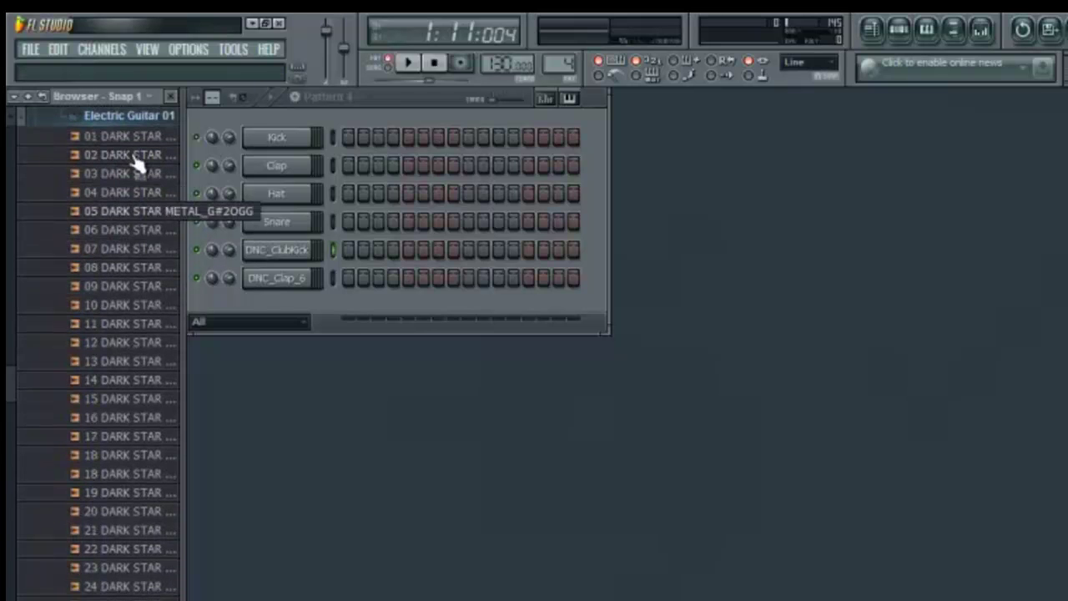
- Collapse the Electric Guitar 01 folder, its parent Guitar folder and the whole Packs library in the browser
{"action": "left_click", "coordinate": [138, 119]}
{"action": "left_click", "coordinate": [89, 242]}
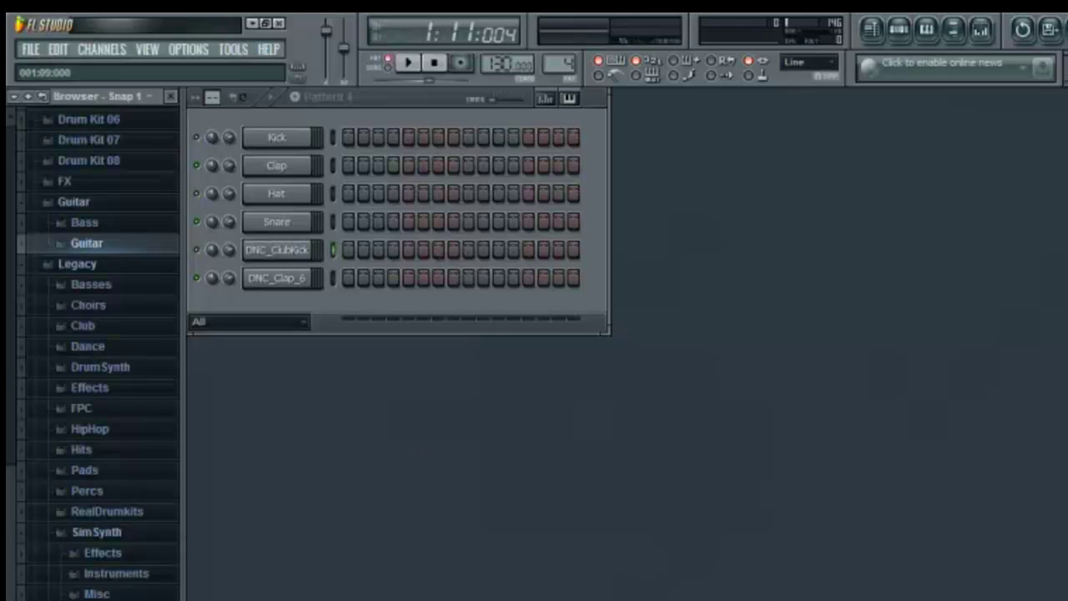
{"action": "scroll", "coordinate": [99, 351], "scroll_direction": "down", "scroll_amount": 3}
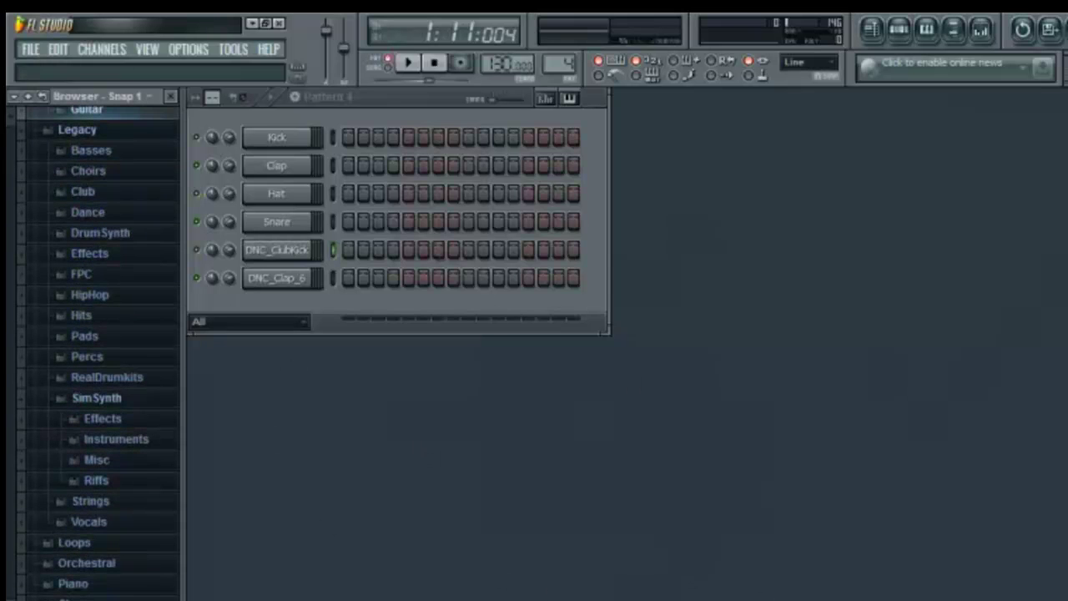
{"action": "scroll", "coordinate": [92, 334], "scroll_direction": "up", "scroll_amount": 10}
{"action": "left_click", "coordinate": [84, 334]}
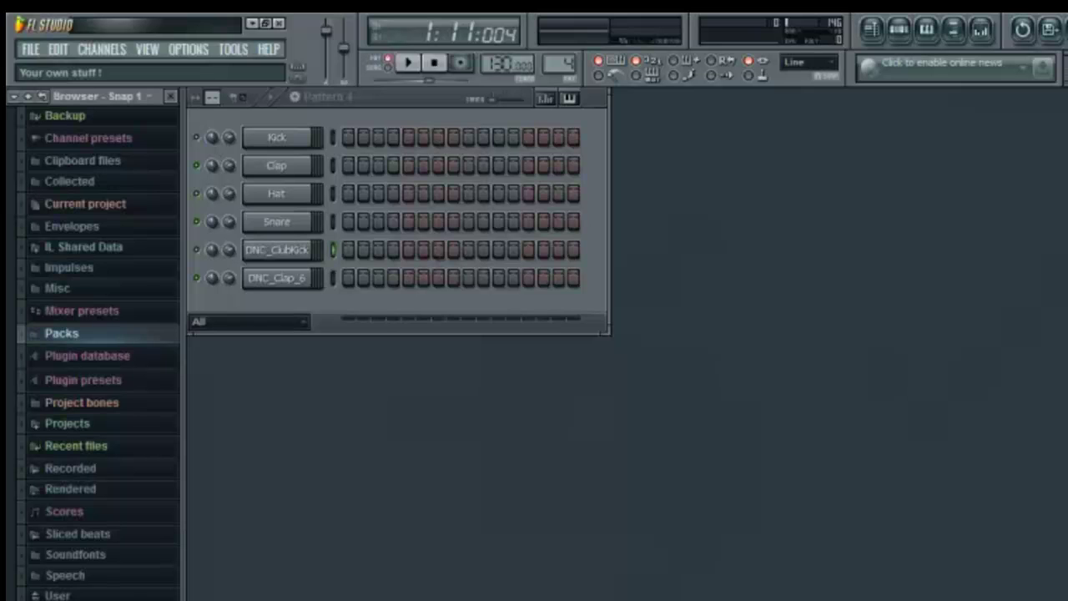
- Shift the step sequencer window slightly away from the browser and make Kick the selected channel
{"action": "mouse_move", "coordinate": [388, 104]}
{"action": "left_mouse_down"}
{"action": "mouse_move", "coordinate": [435, 227]}
{"action": "mouse_move", "coordinate": [386, 101]}
{"action": "mouse_move", "coordinate": [396, 105]}
{"action": "left_mouse_up"}
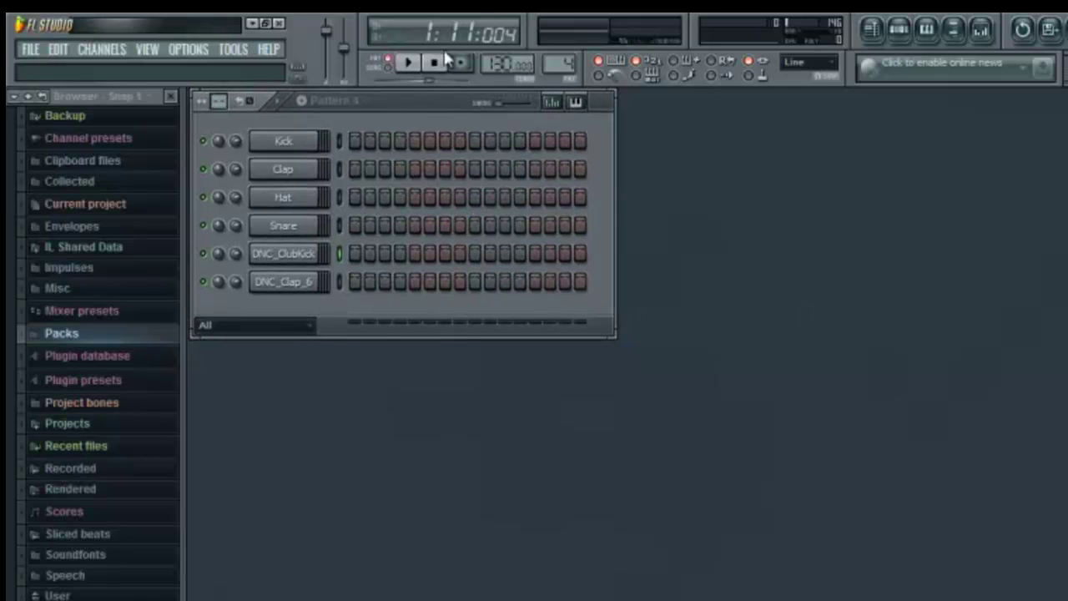
{"action": "mouse_move", "coordinate": [354, 140]}
{"action": "left_mouse_down"}
{"action": "mouse_move", "coordinate": [406, 169]}
{"action": "mouse_move", "coordinate": [449, 153]}
{"action": "mouse_move", "coordinate": [328, 128]}
{"action": "left_mouse_up"}
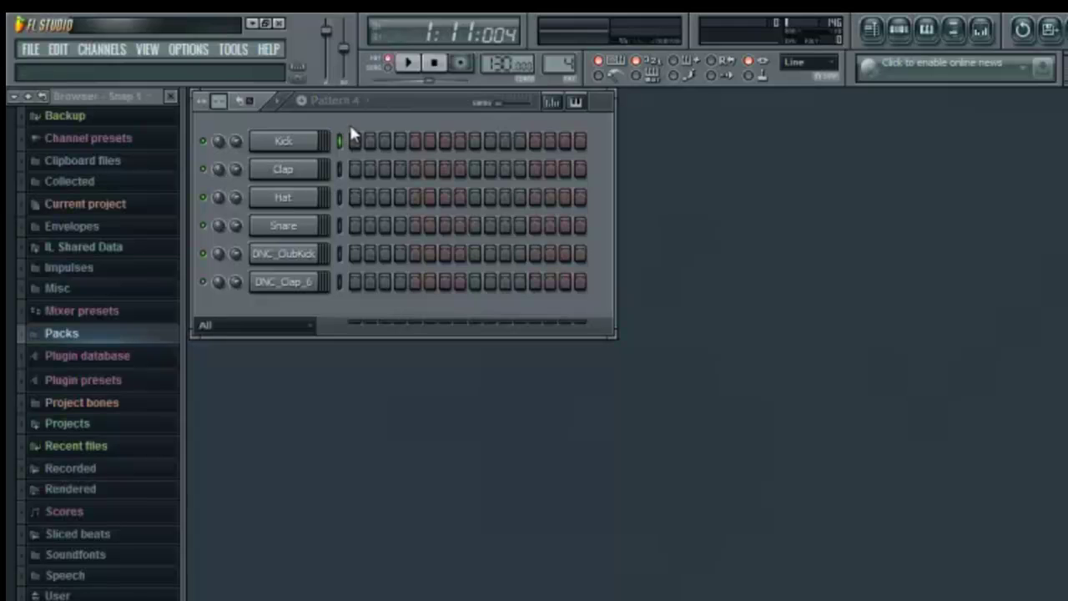